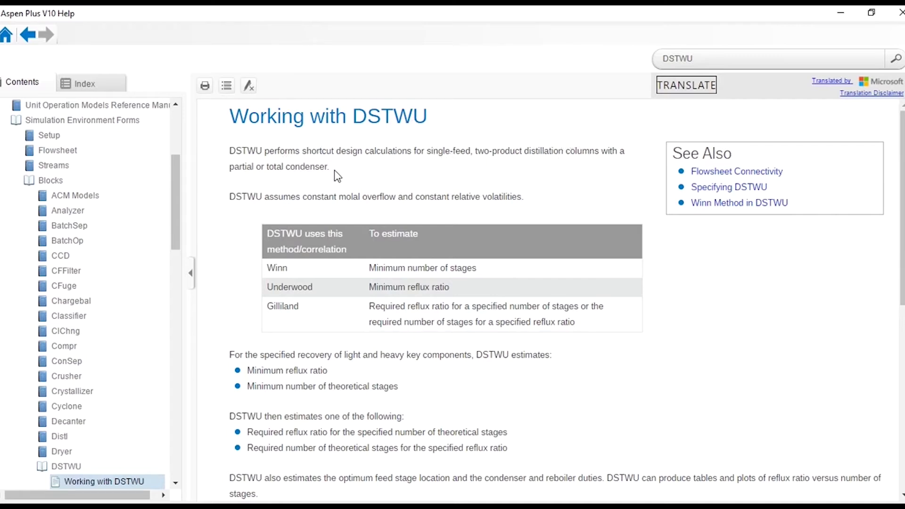
drag(334, 172, 231, 148)
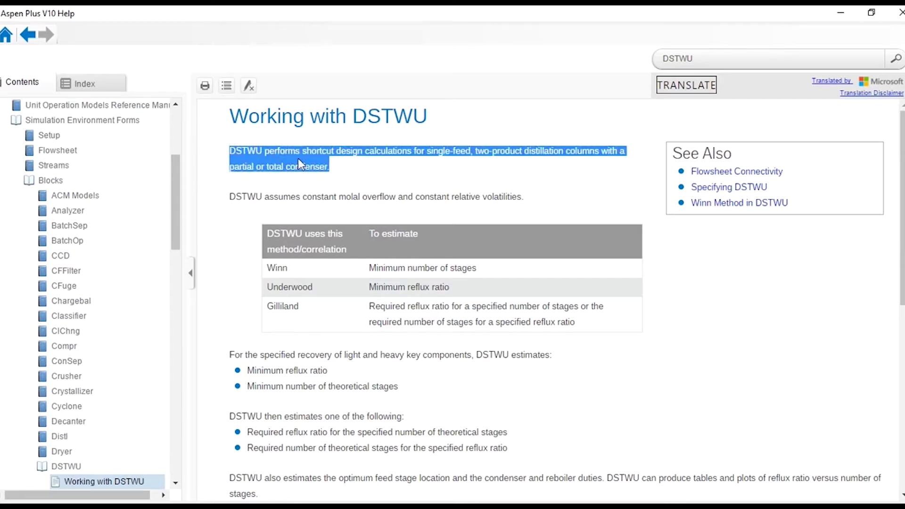
drag(426, 151, 469, 149)
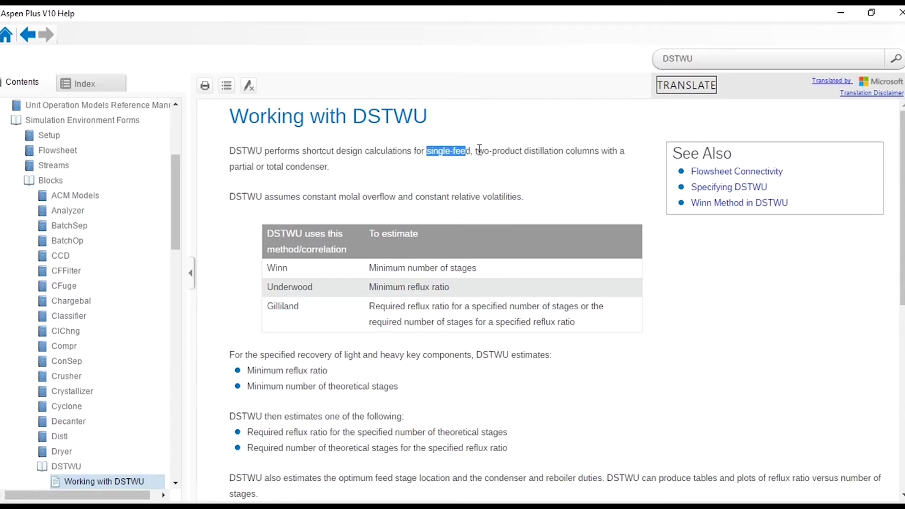
click(536, 150)
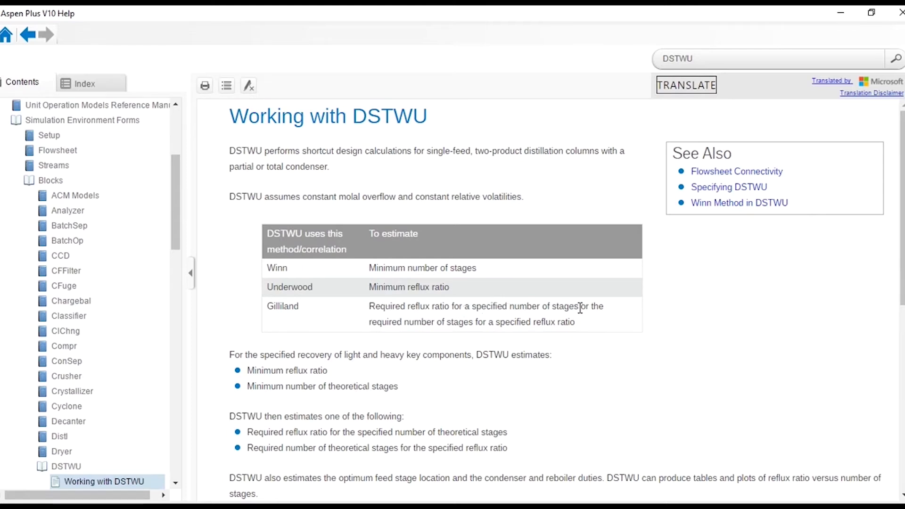
drag(580, 308, 464, 308)
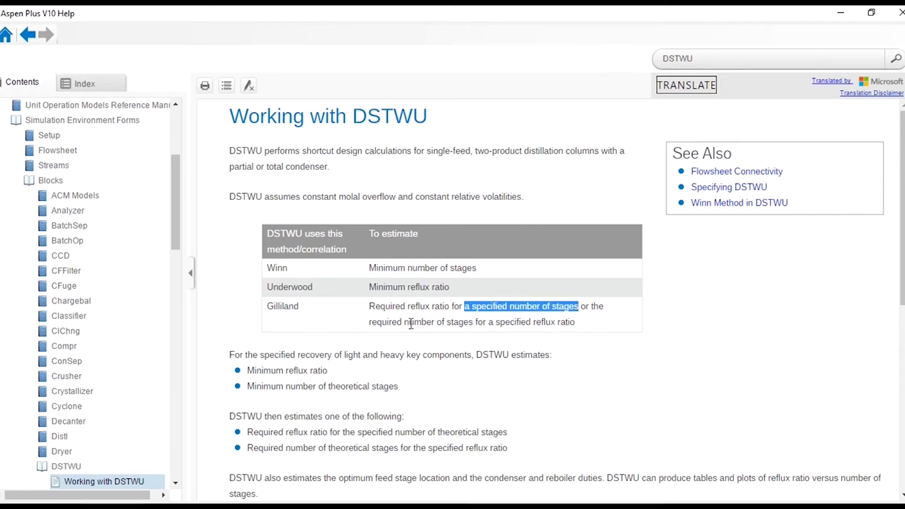
click(371, 322)
drag(371, 322, 478, 322)
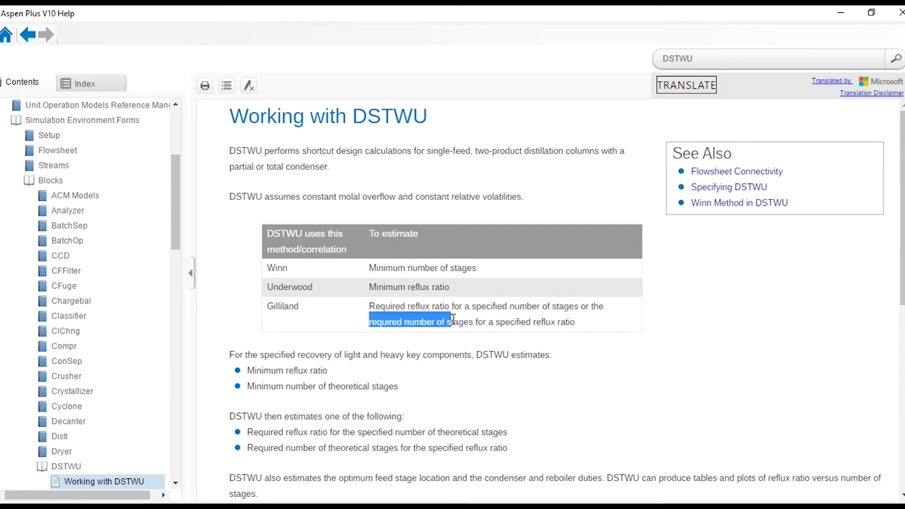
double_click(508, 322)
click(509, 321)
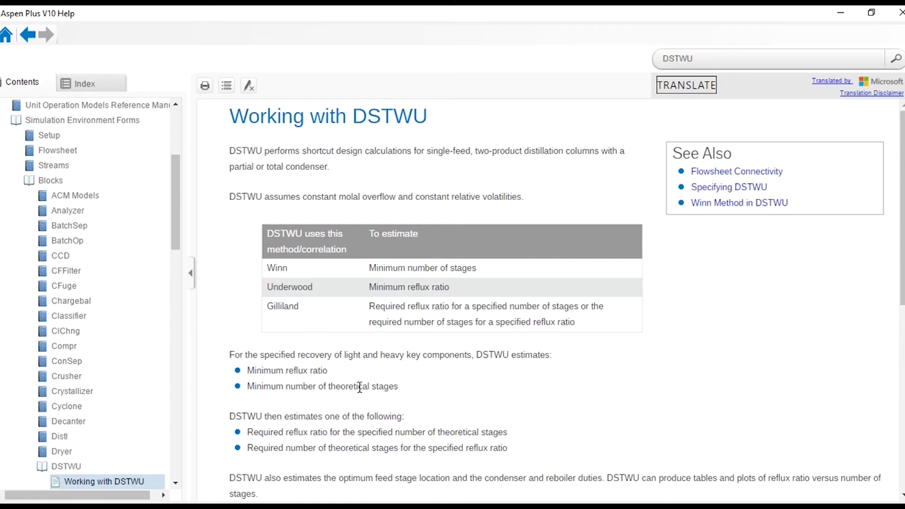
scroll(359, 387, down, 5)
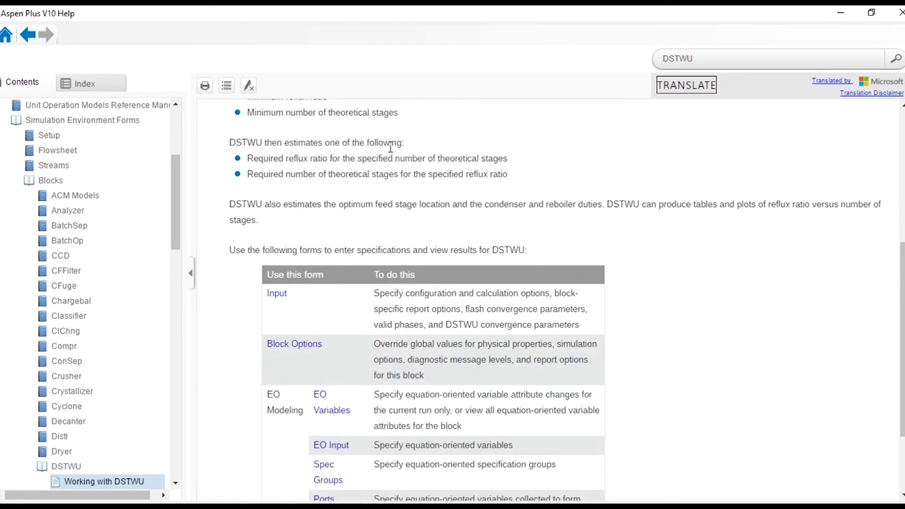
scroll(390, 146, up, 3)
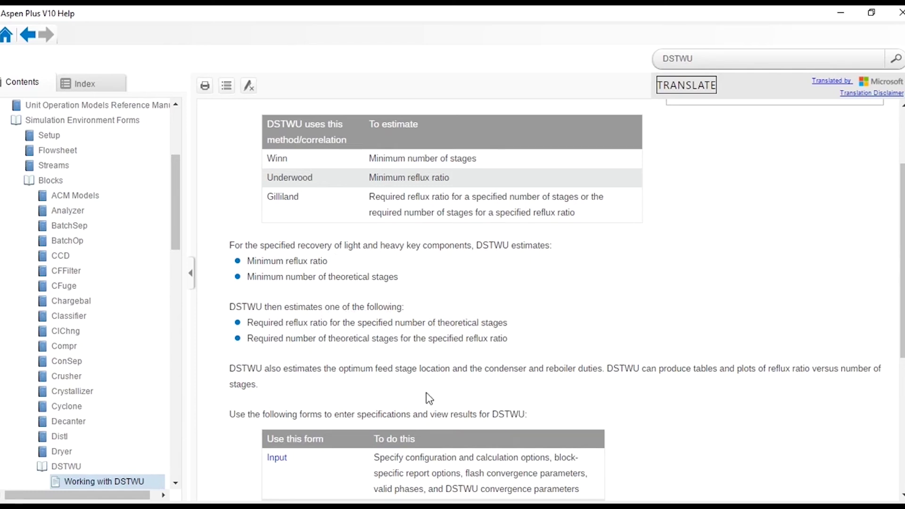
scroll(411, 423, down, 1)
scroll(410, 423, down, 3)
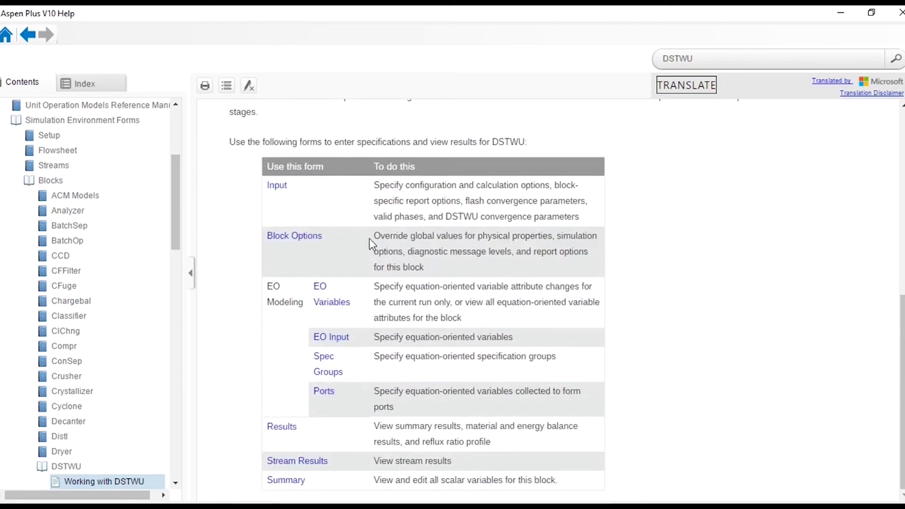
Step: Open the DSTWU Input Form help topic from the forms table
click(276, 186)
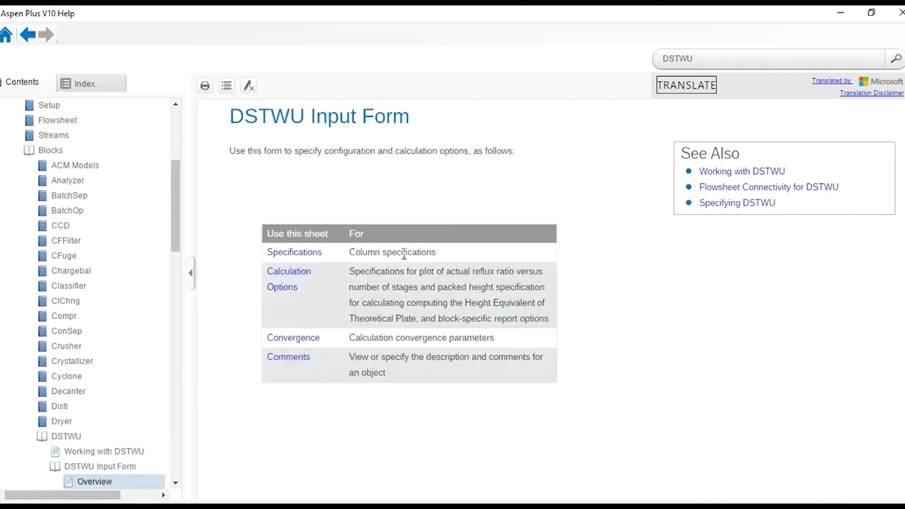
Step: Open the Specifications sheet topic and highlight 'Recovery' and 'pressures' in its bullet list
click(305, 252)
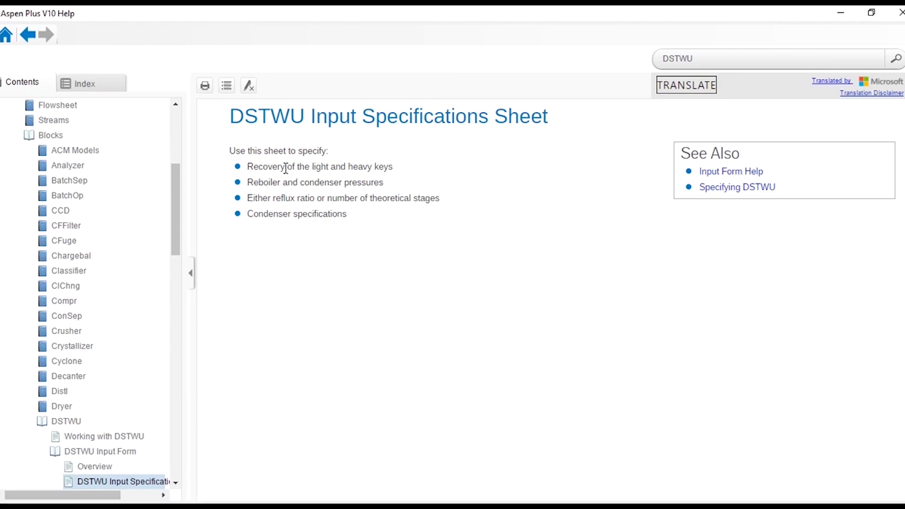
drag(285, 169, 247, 174)
drag(383, 182, 344, 183)
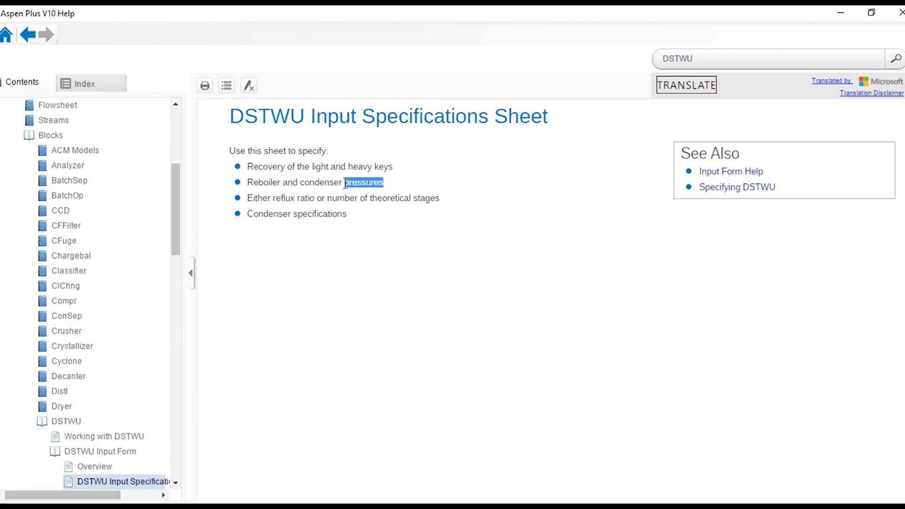